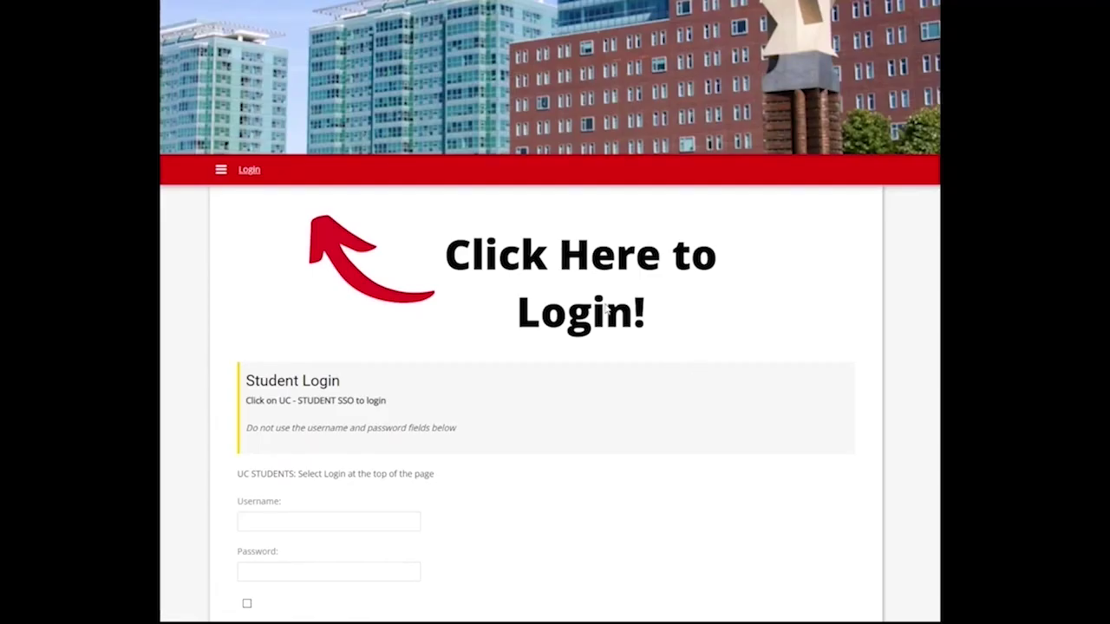
Step: Go to the University of Cincinnati student sign-in page from the portal's Login link
left_click(248, 171)
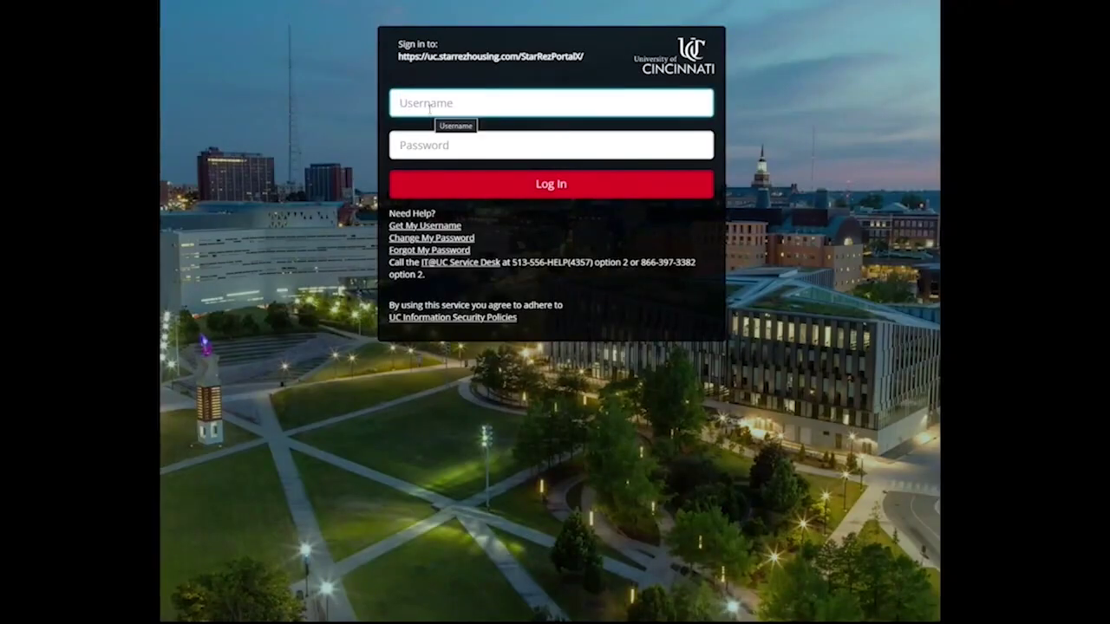
Step: Sign in with the student's UC username and password
left_click(428, 105)
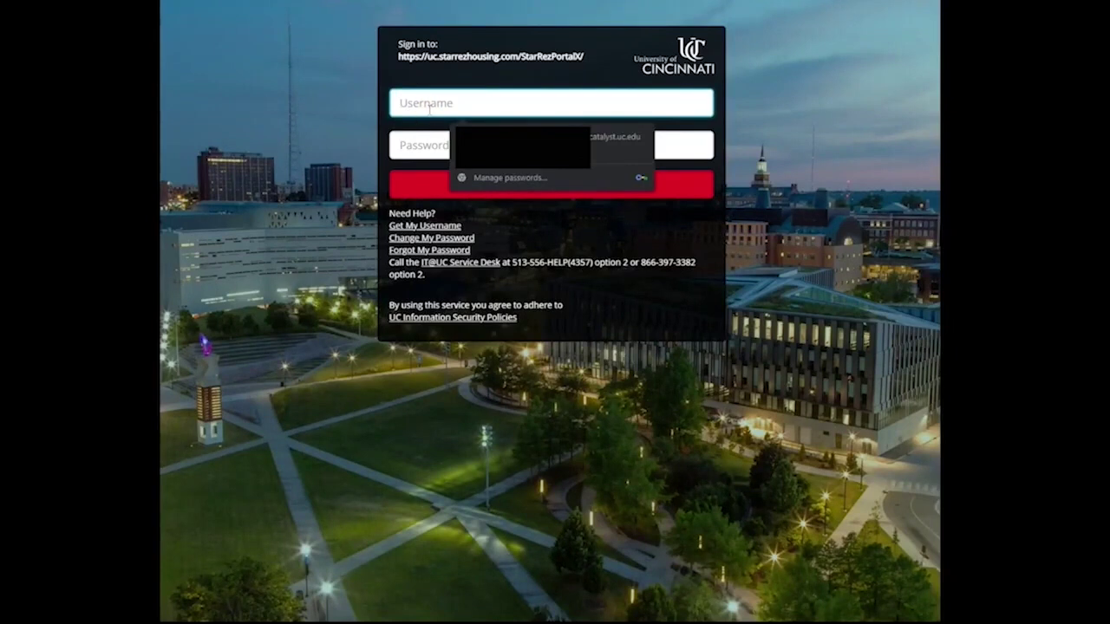
key("Tab")
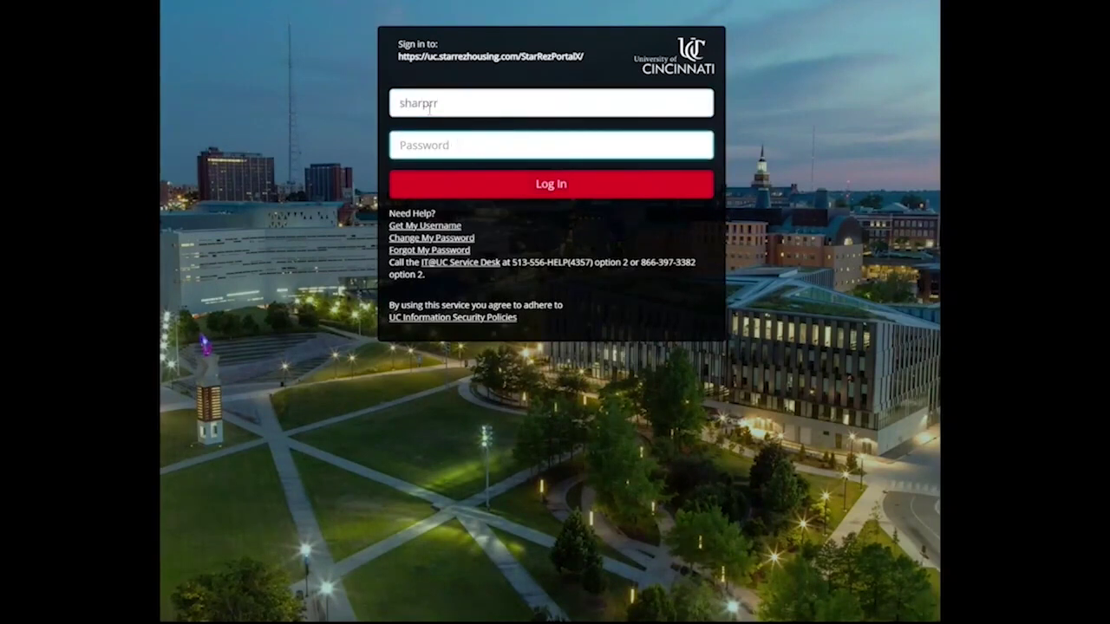
type("***********")
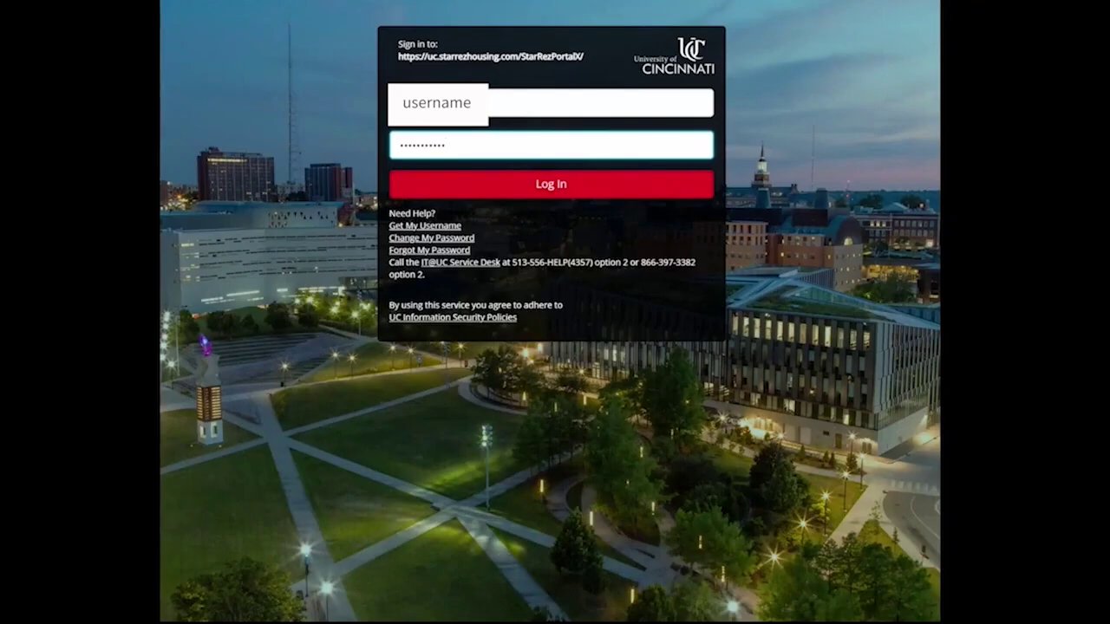
key("Return")
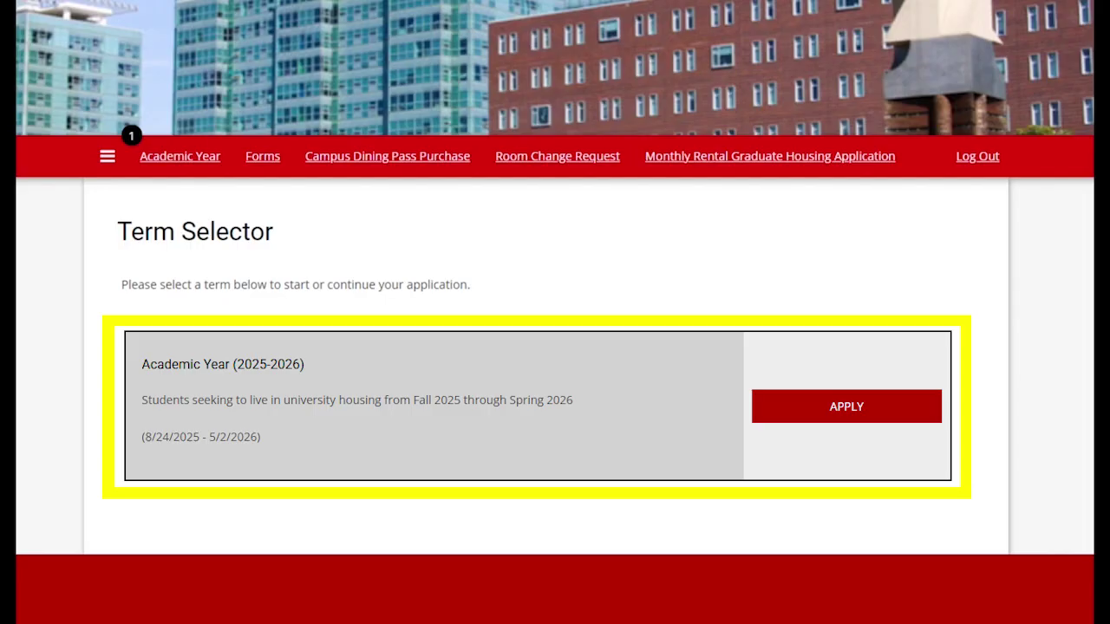
Step: Apply for Academic Year (2025-2026) and read the Welcome page down to START APPLICATION
left_click(841, 414)
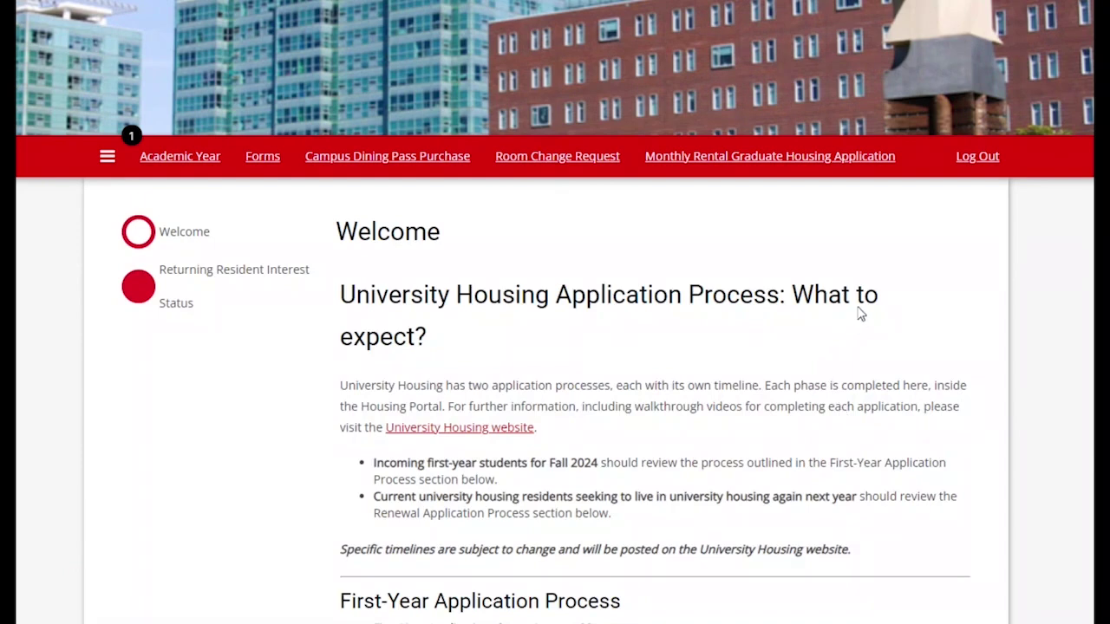
scroll(858, 317, "down", 3)
scroll(863, 312, "down", 1)
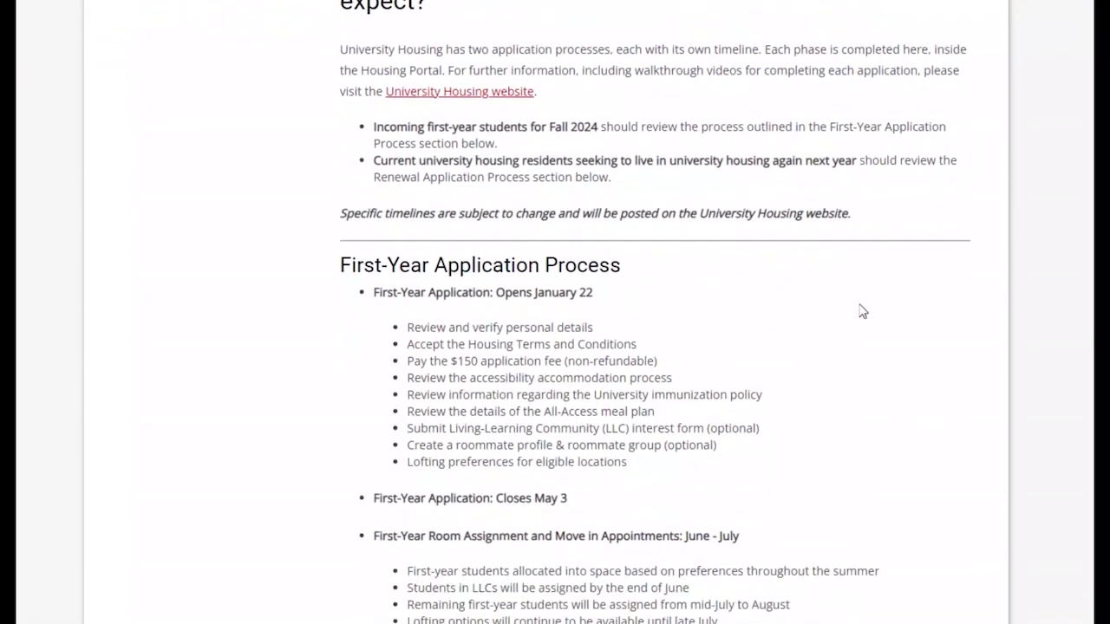
scroll(863, 311, "down", 2)
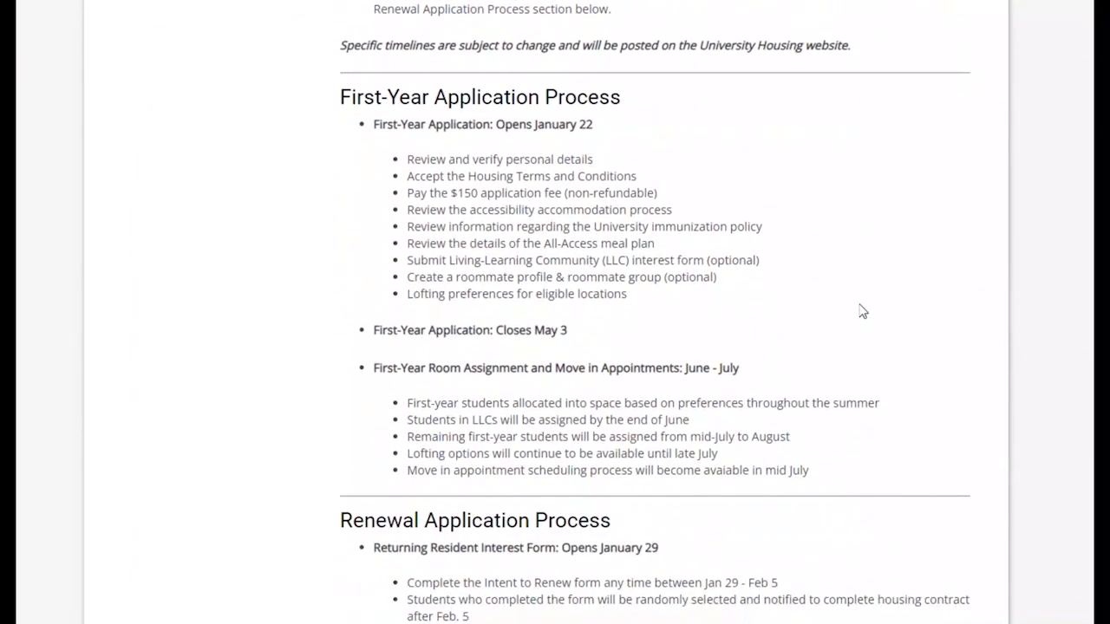
scroll(863, 311, "down", 2)
scroll(863, 312, "down", 1)
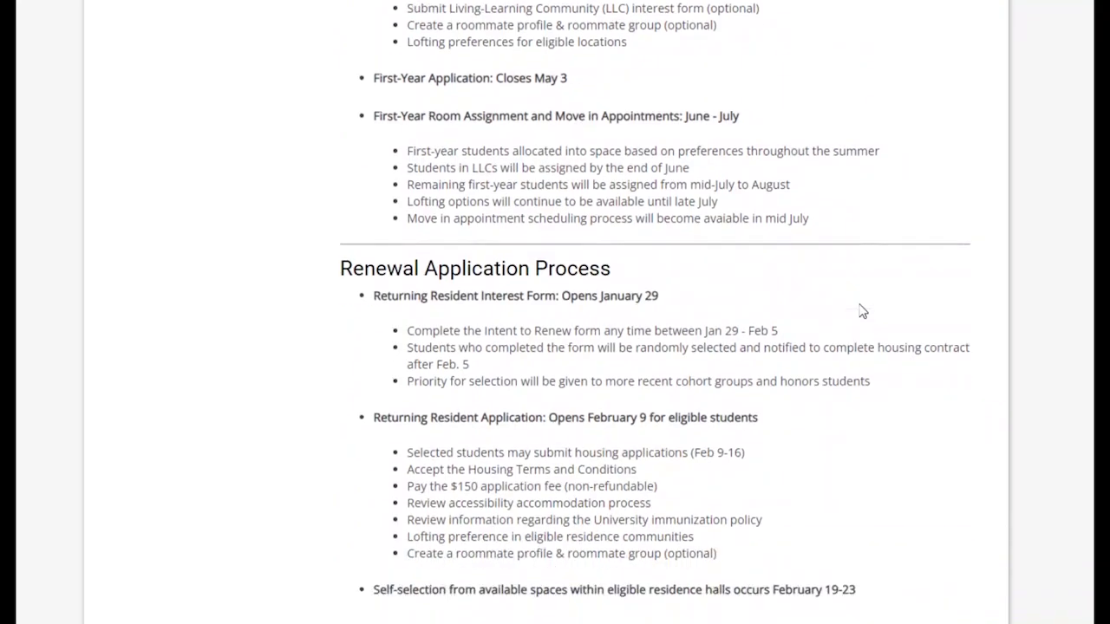
scroll(863, 312, "down", 1)
scroll(863, 311, "down", 1)
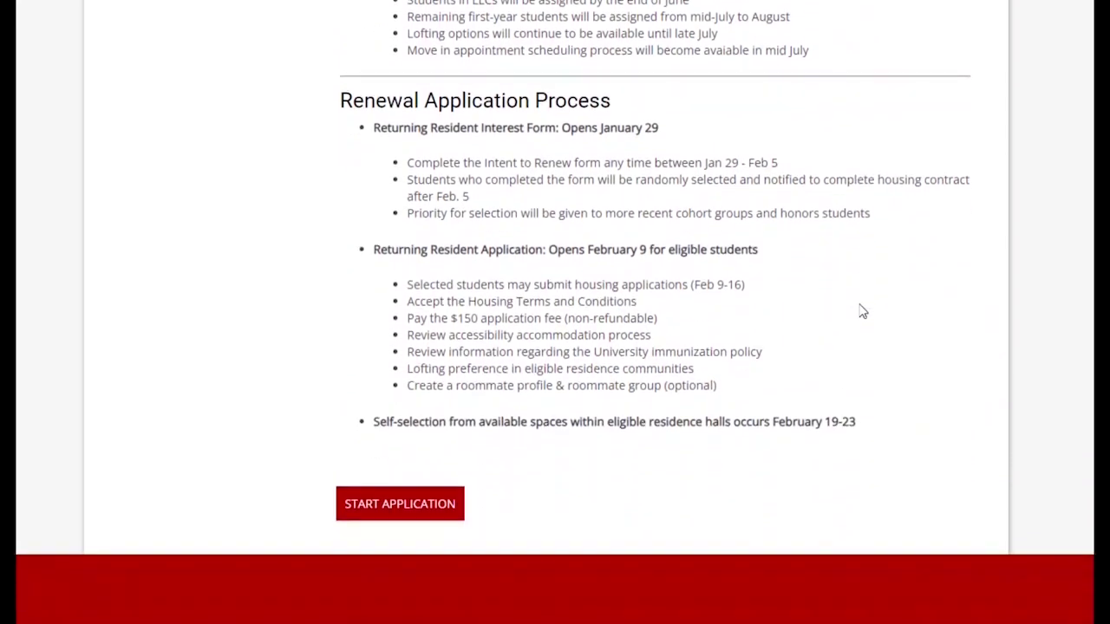
scroll(863, 311, "down", 1)
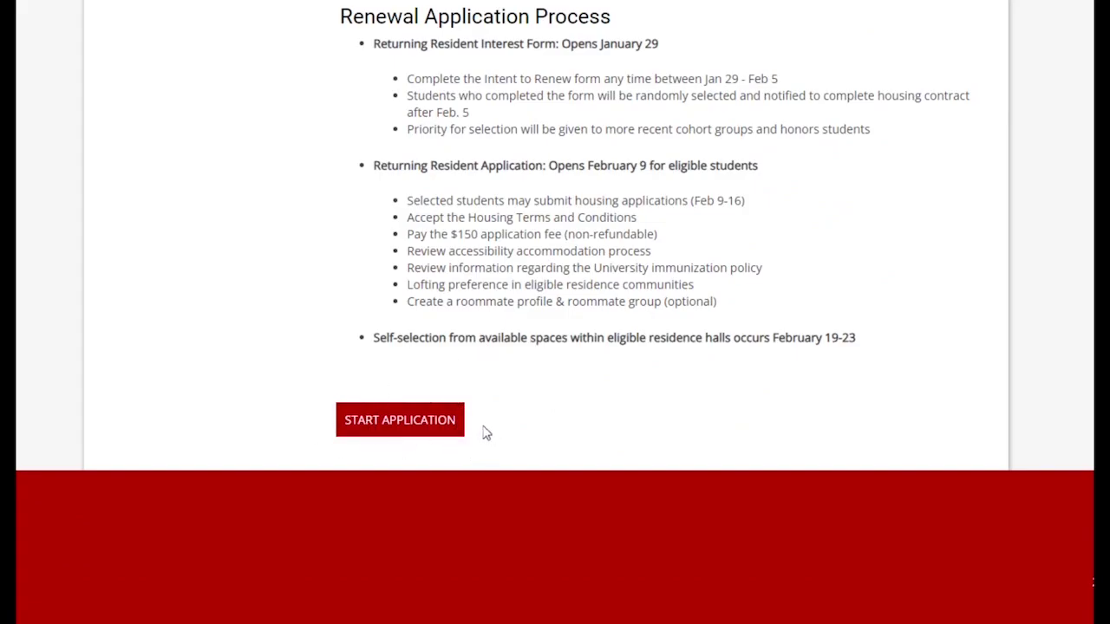
Step: Start the application and select the 2024-2025 Returning Resident Interest Form term
left_click(434, 432)
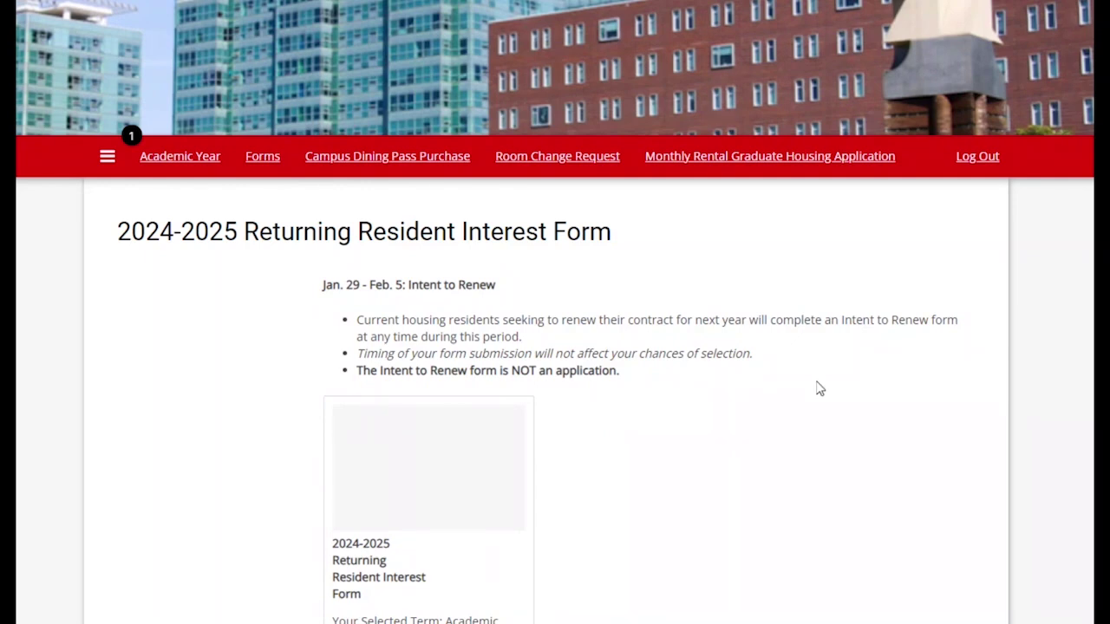
scroll(815, 388, "down", 4)
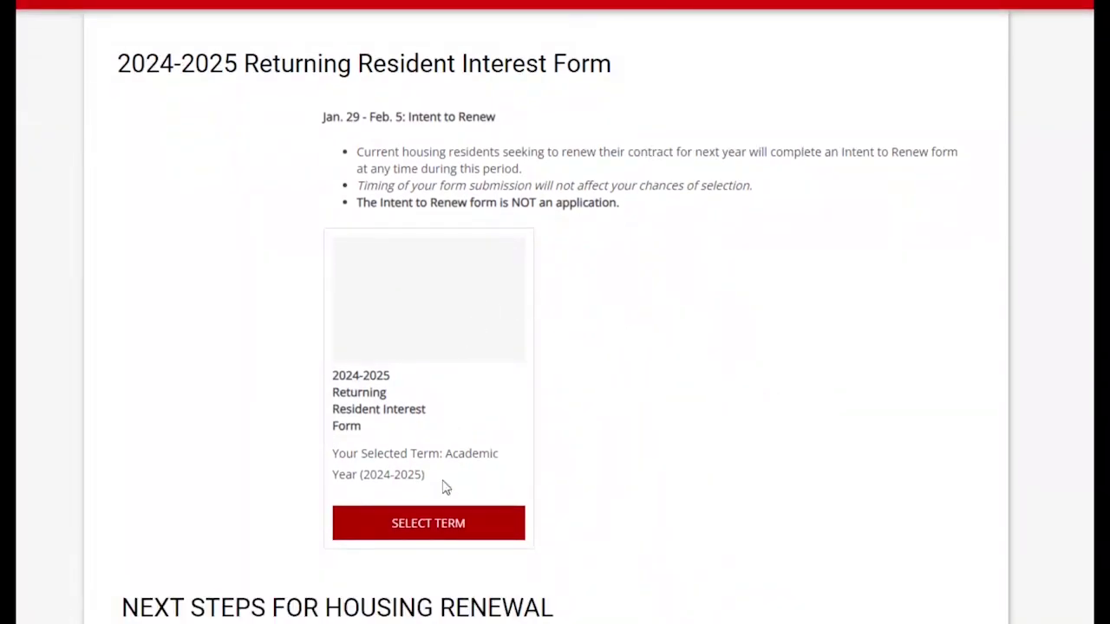
left_click(451, 526)
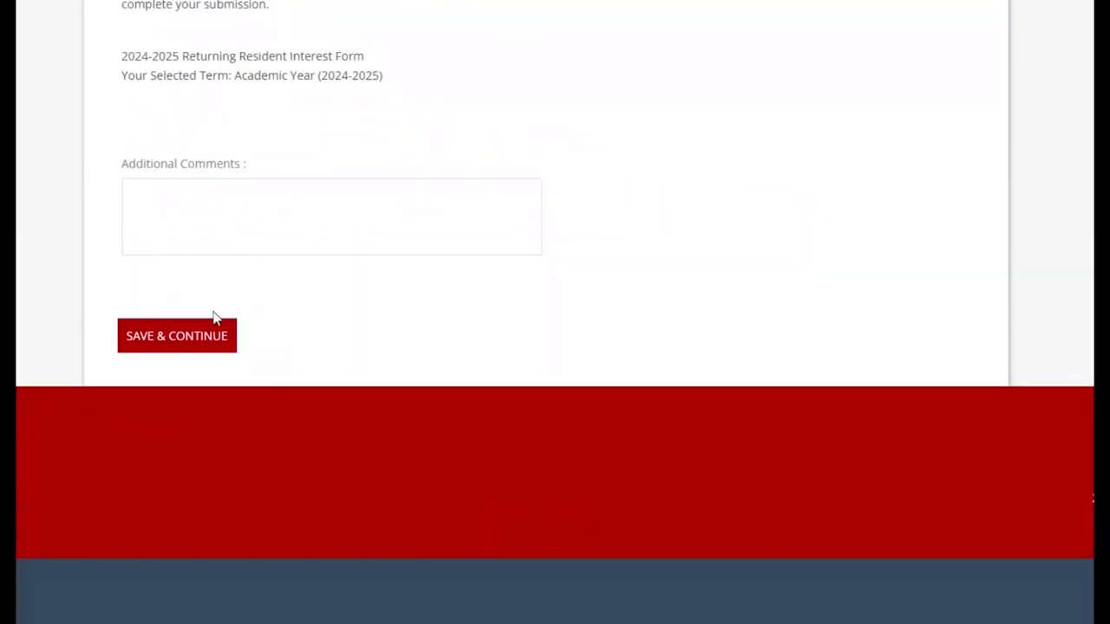
Step: Save the interest form with Additional Comments left blank
left_click(186, 336)
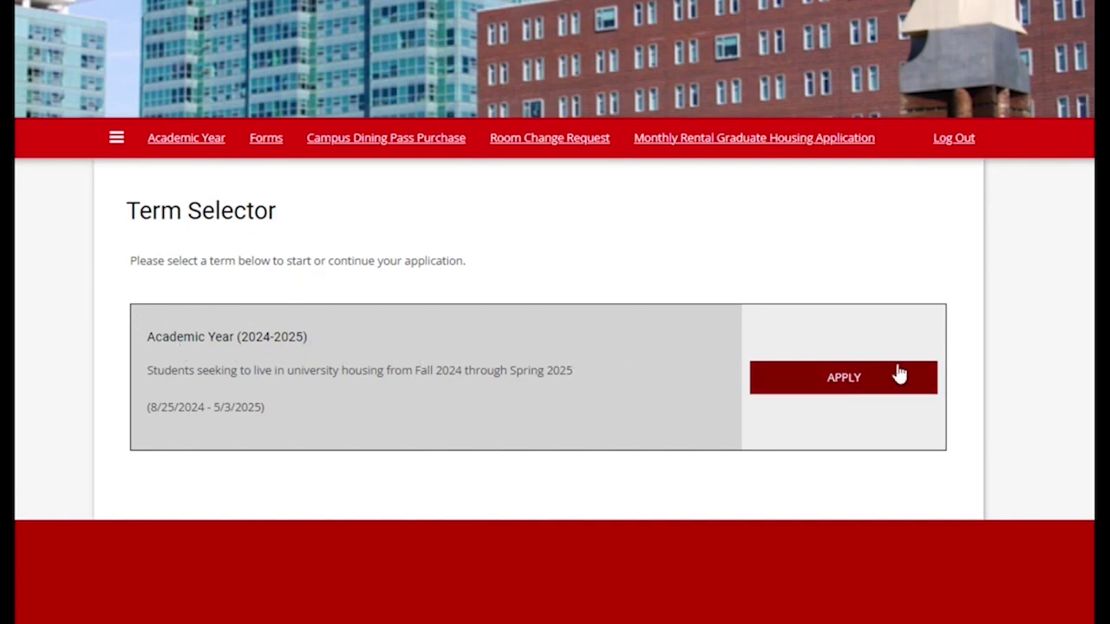
Step: Apply for Academic Year (2024-2025) and read its Welcome page down to START APPLICATION
left_click(846, 384)
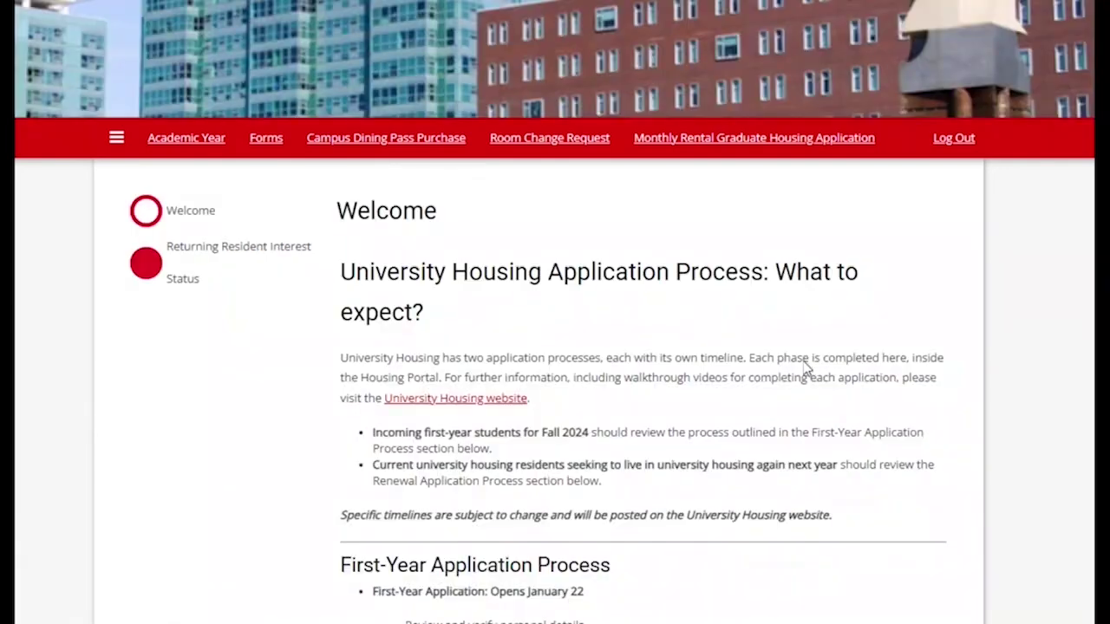
scroll(805, 368, "down", 1)
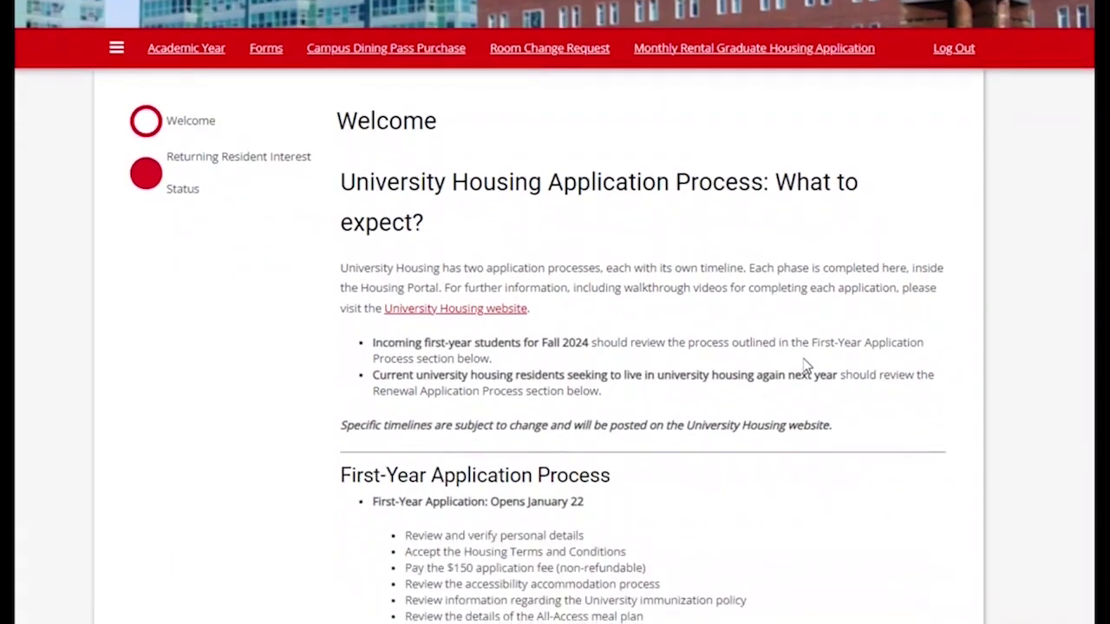
scroll(805, 366, "down", 4)
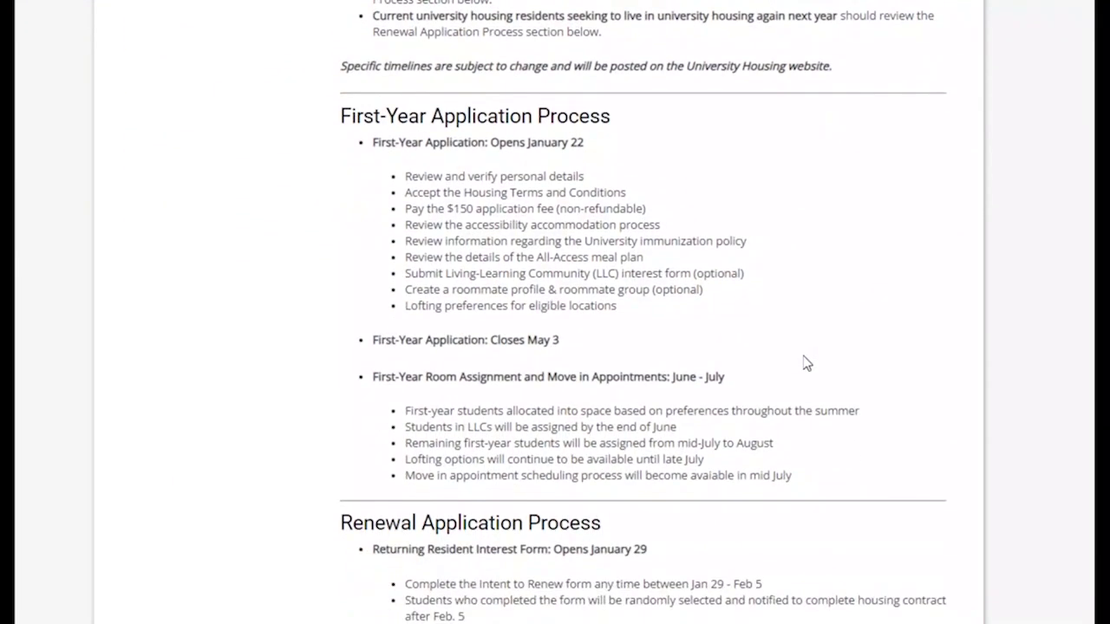
scroll(805, 363, "down", 3)
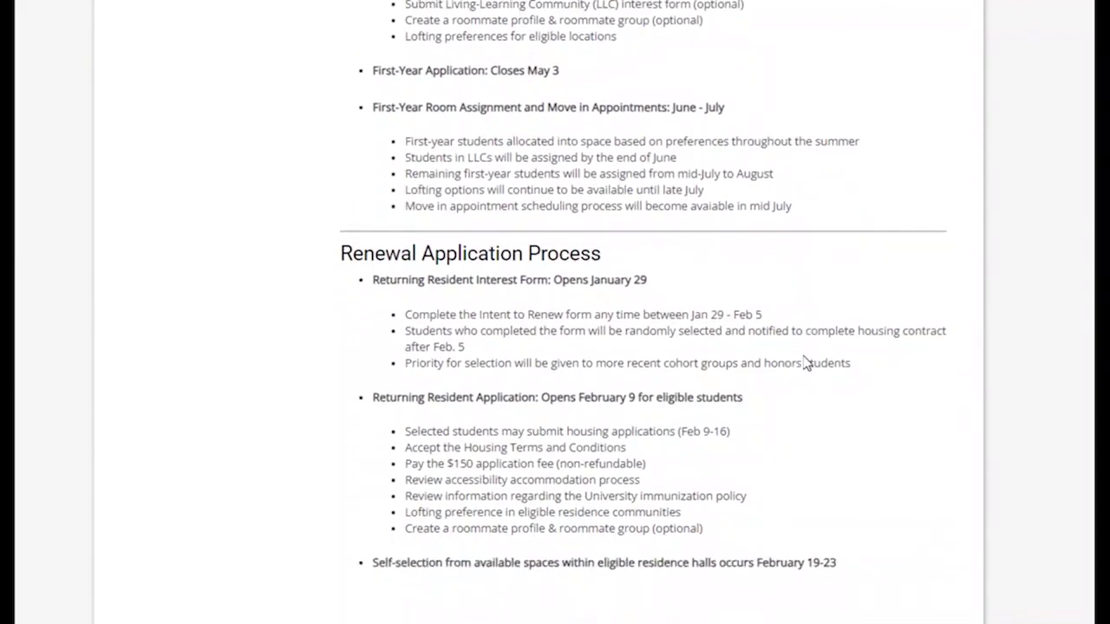
scroll(805, 362, "down", 2)
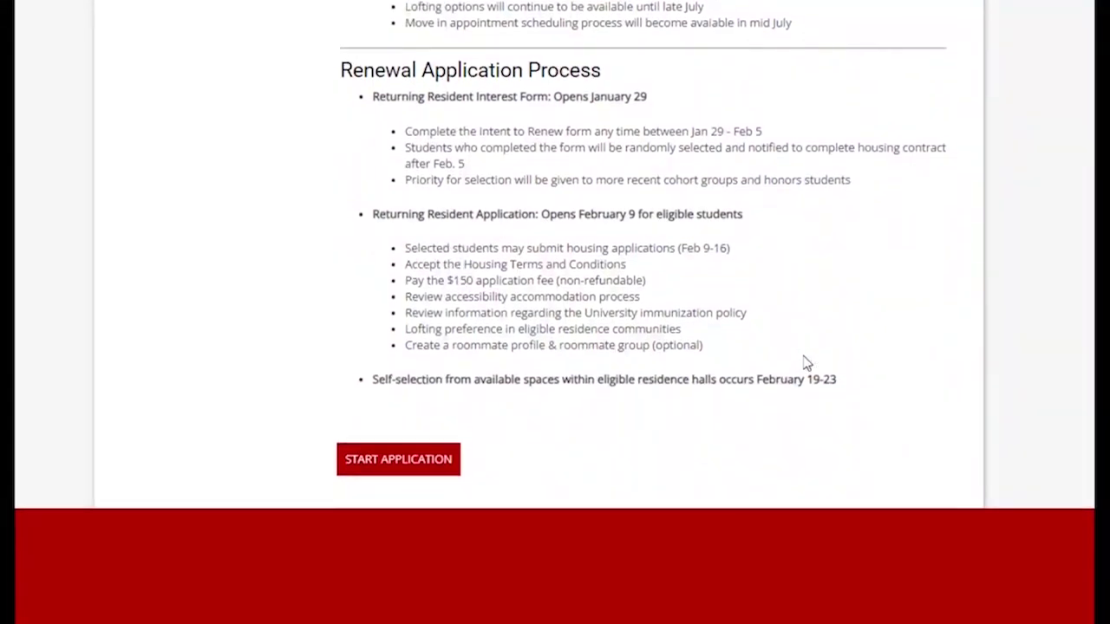
scroll(805, 363, "down", 1)
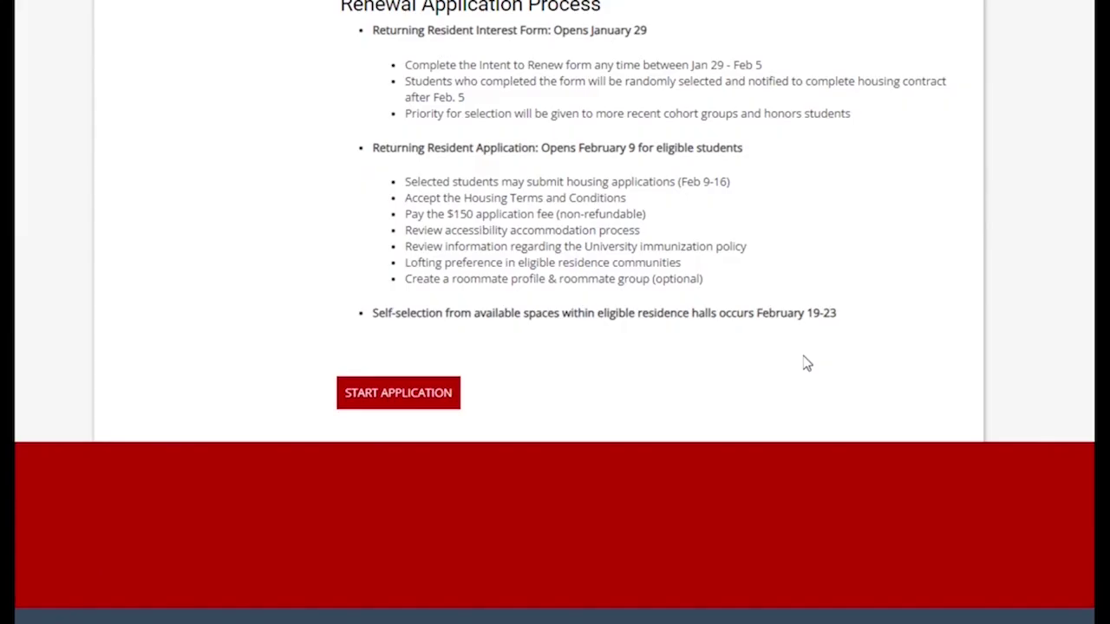
Step: Start the application and save the Personal Details as shown
left_click(422, 398)
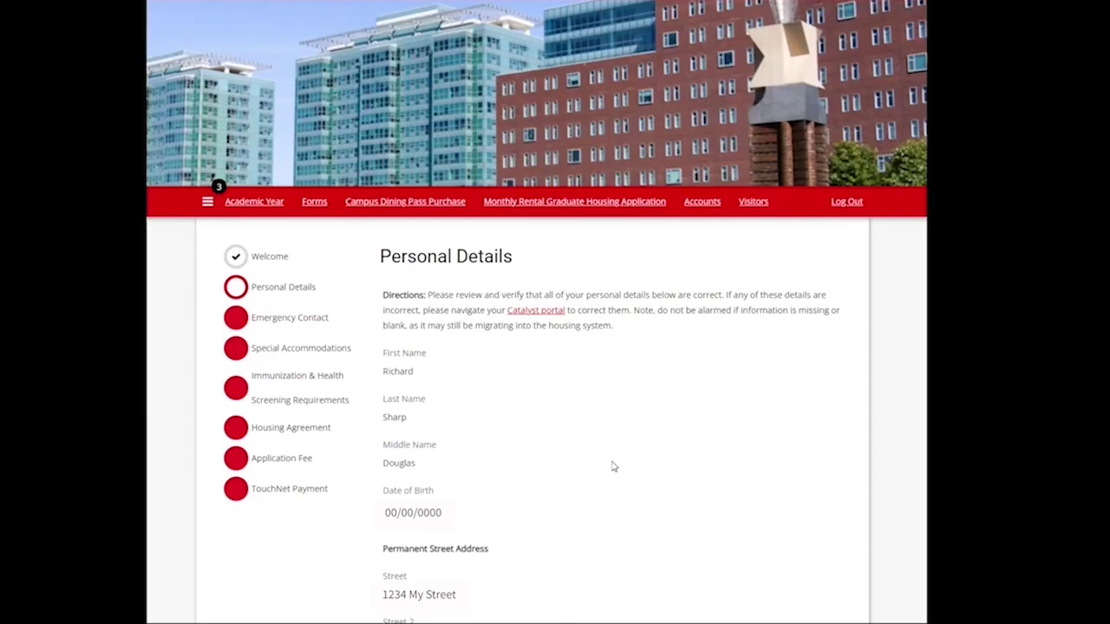
scroll(613, 466, "down", 6)
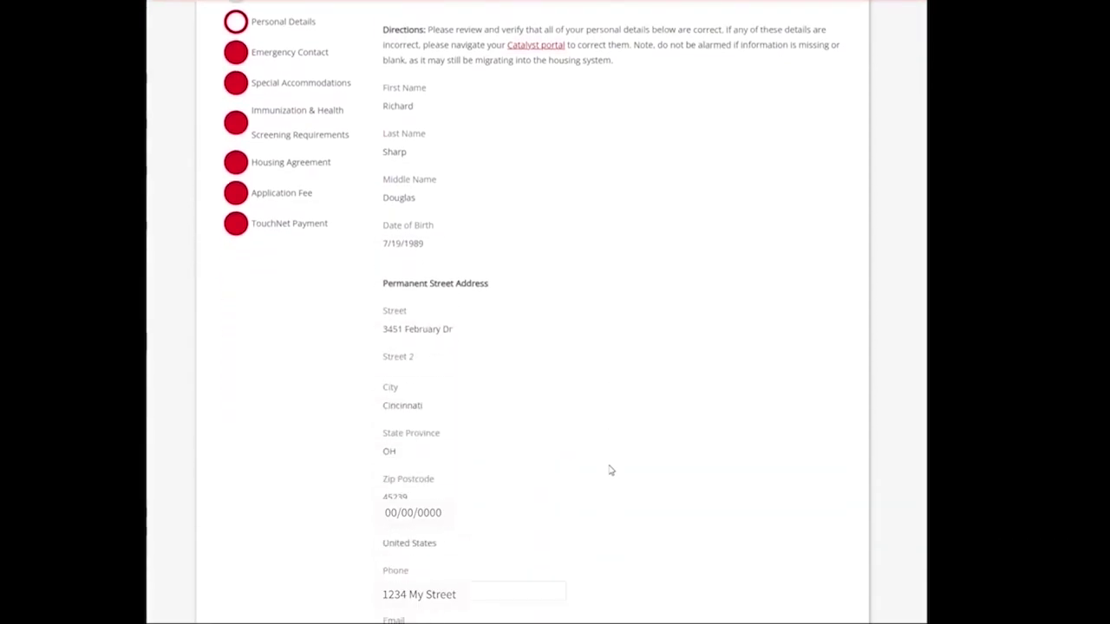
scroll(607, 477, "down", 3)
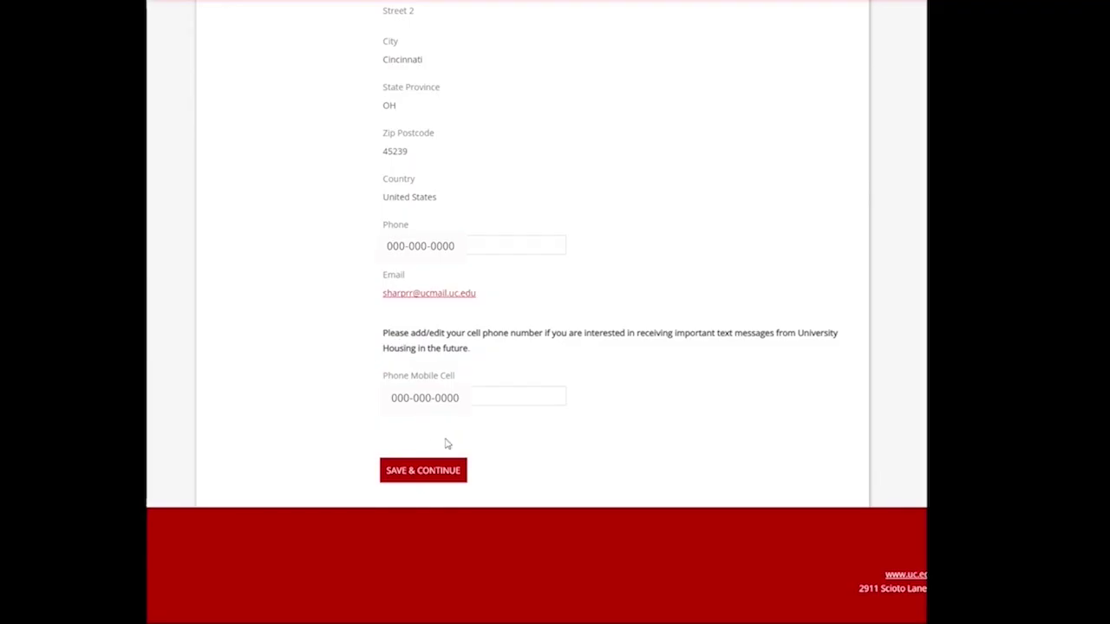
left_click(445, 478)
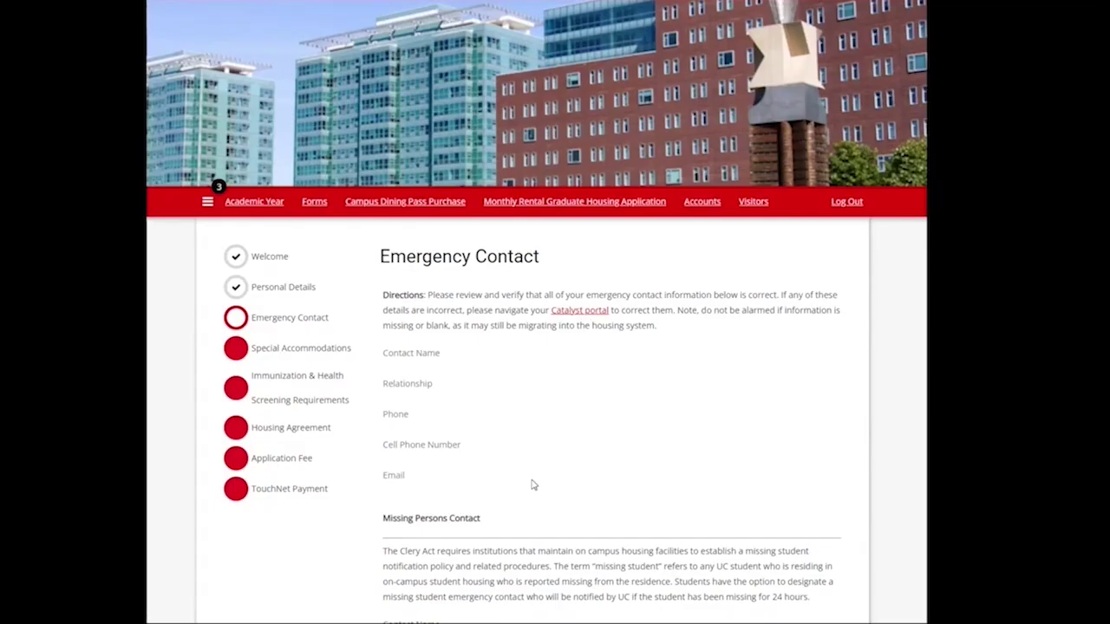
Step: Save the Emergency Contact page with the Missing Persons Contact fields left empty
scroll(496, 405, "down", 2)
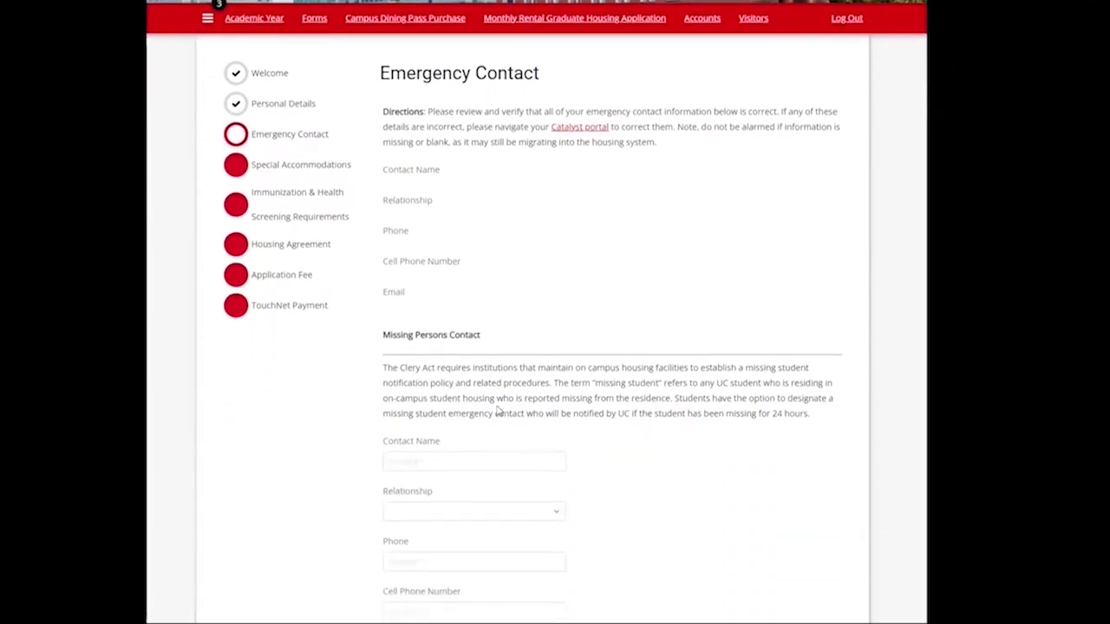
scroll(497, 412, "down", 2)
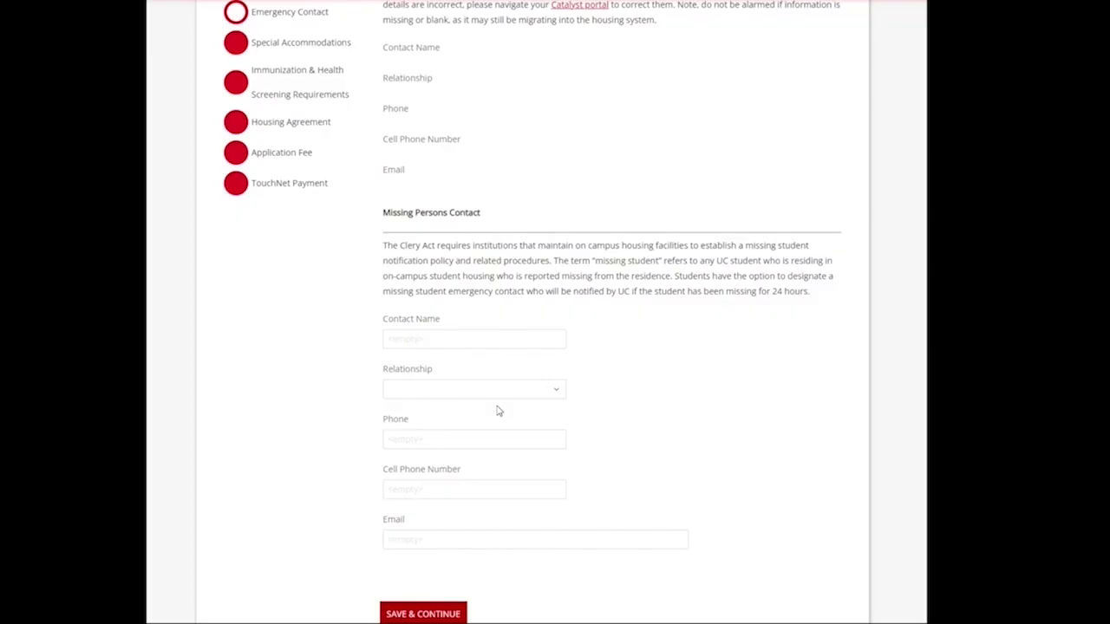
scroll(497, 411, "down", 1)
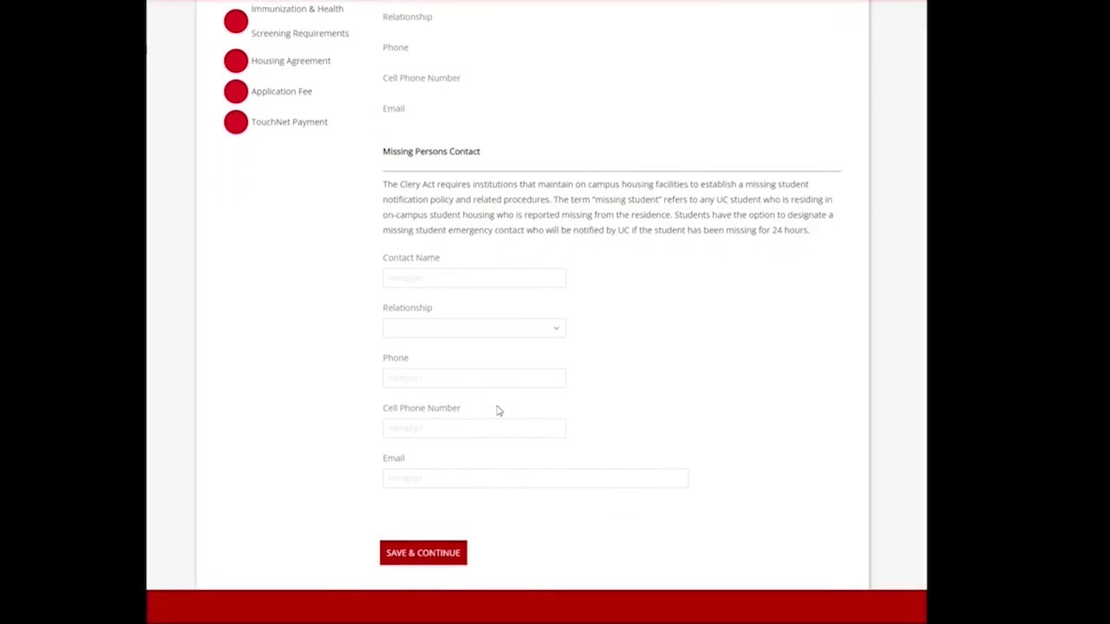
left_click(446, 555)
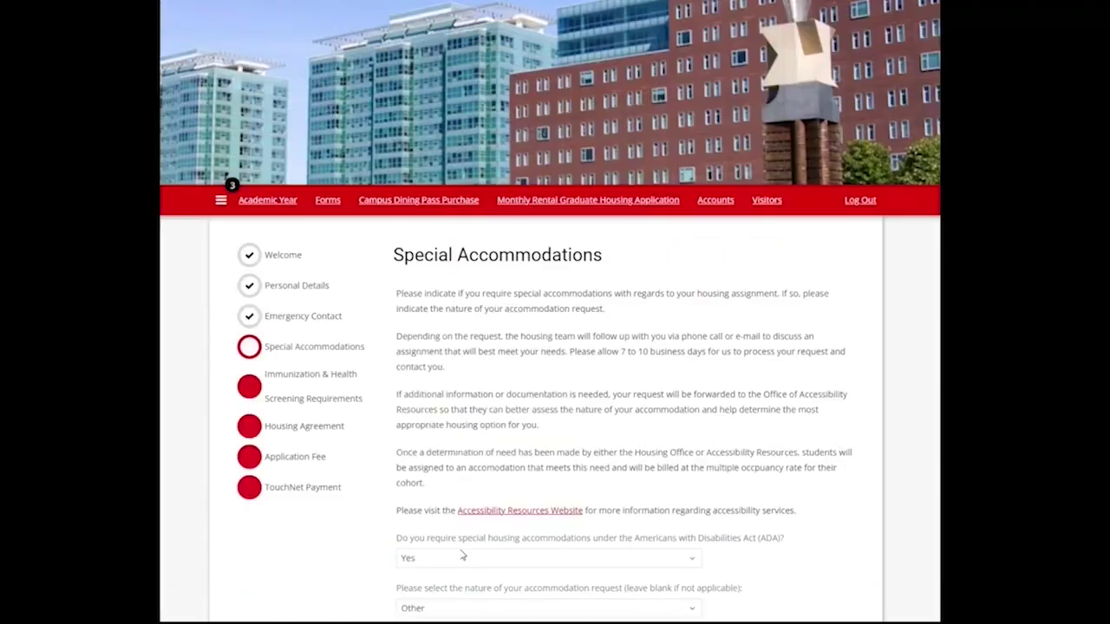
Step: Scroll down the Special Accommodations page with ADA accommodation Yes and nature Other
scroll(510, 463, "down", 3)
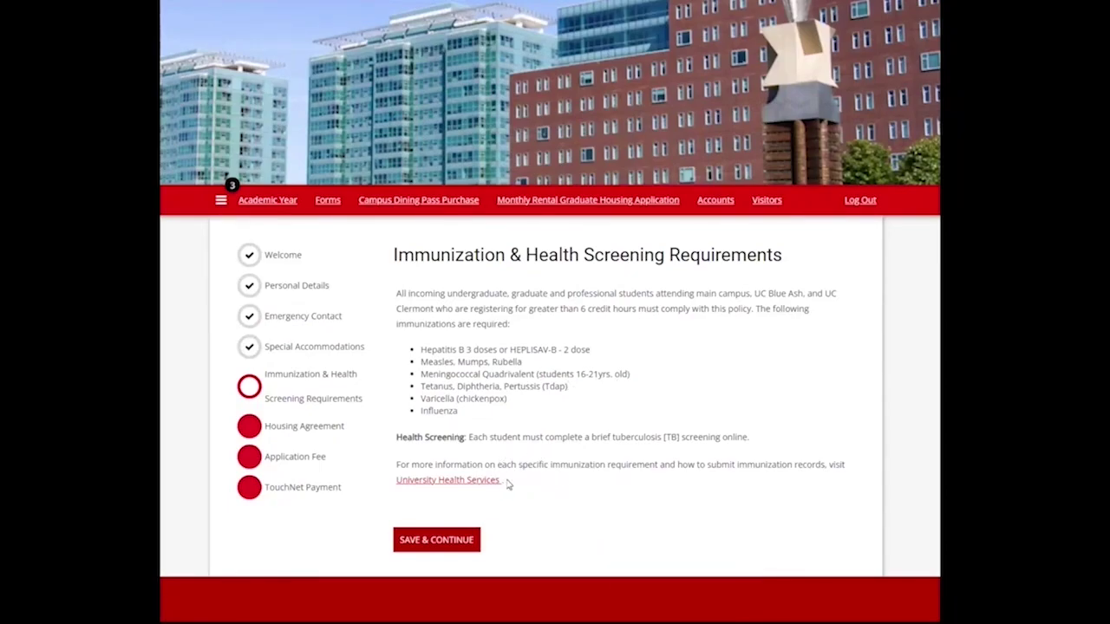
Step: Save the immunization requirements and read the Housing Agreement down to the empty signature box
left_click(457, 542)
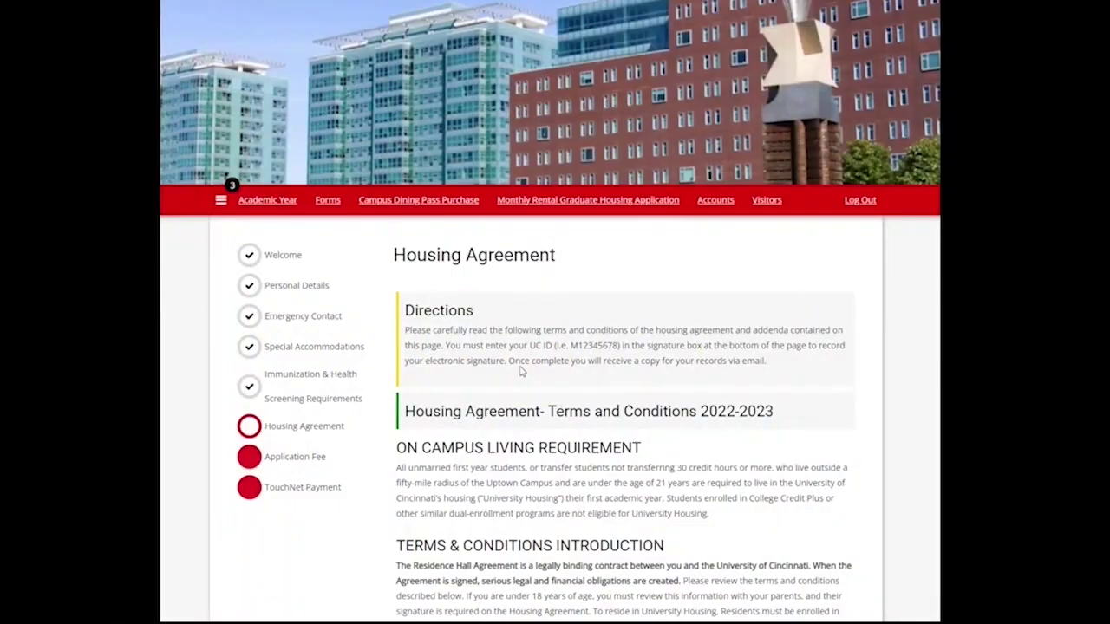
scroll(521, 371, "down", 3)
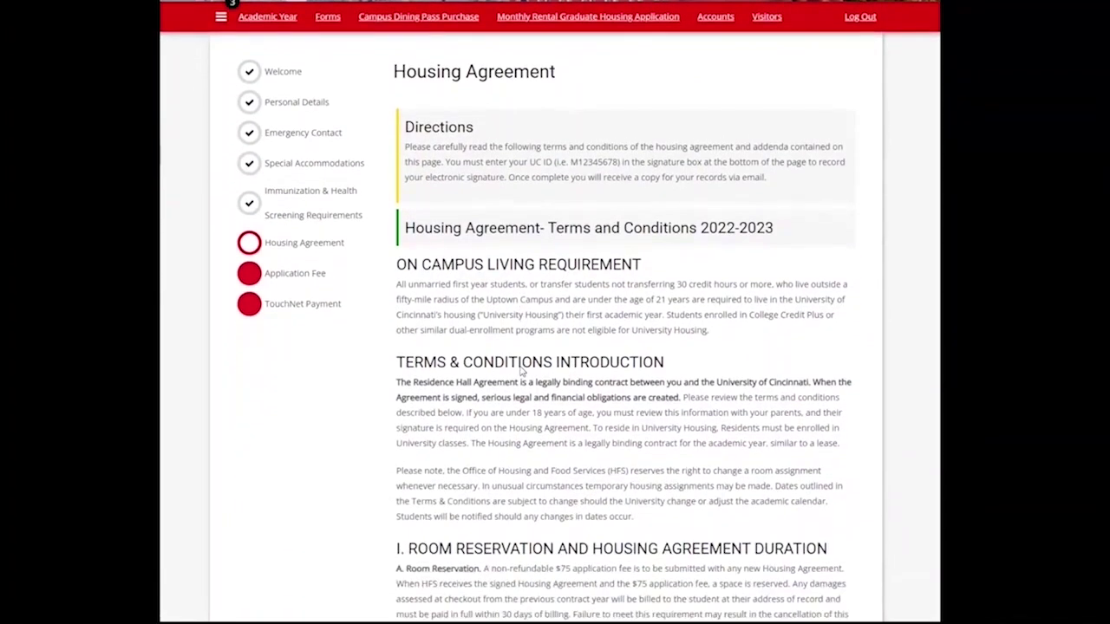
scroll(522, 371, "down", 6)
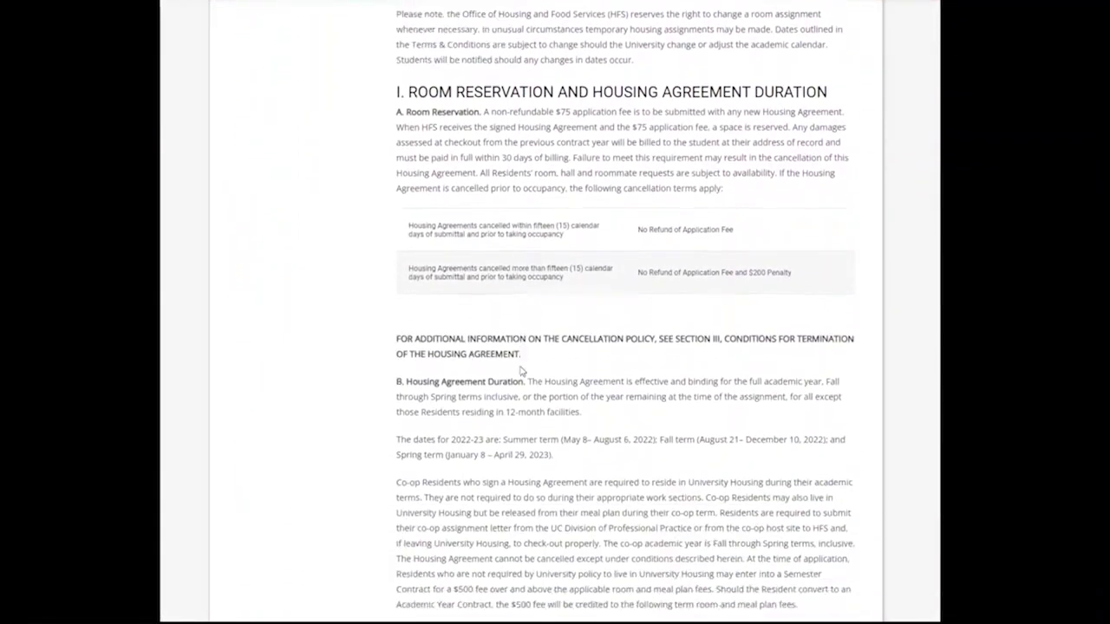
scroll(522, 378, "down", 6)
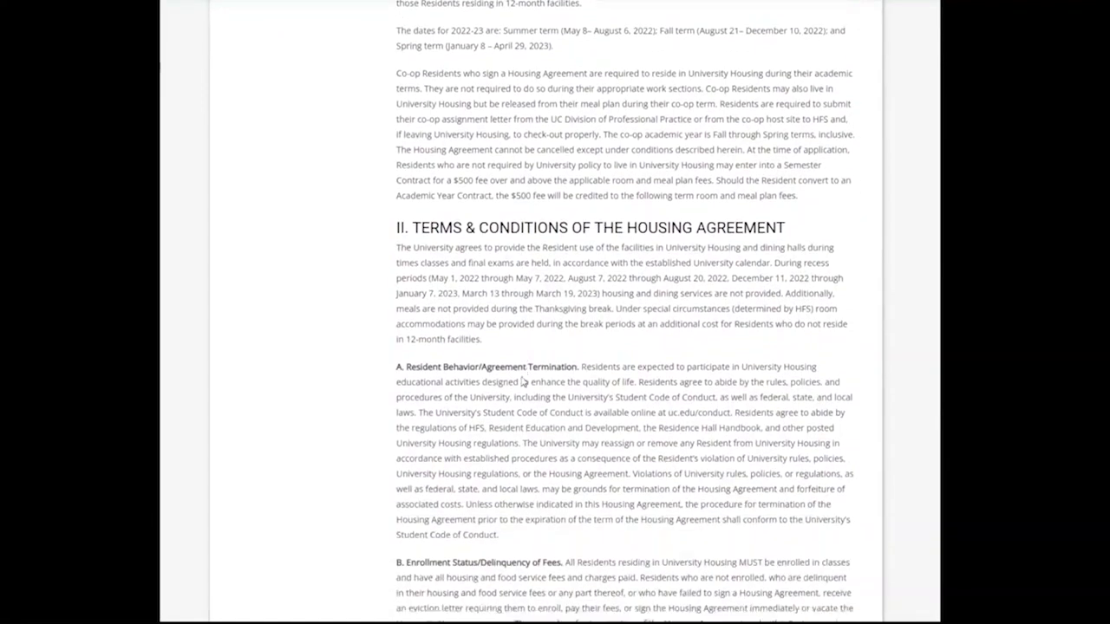
scroll(521, 381, "down", 4)
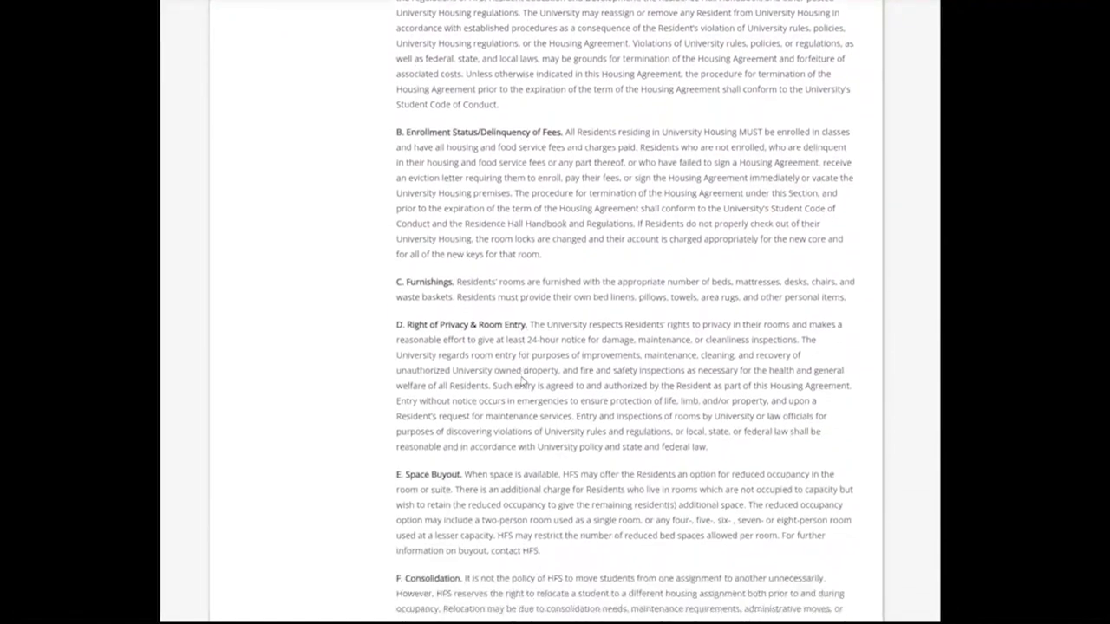
scroll(521, 382, "down", 7)
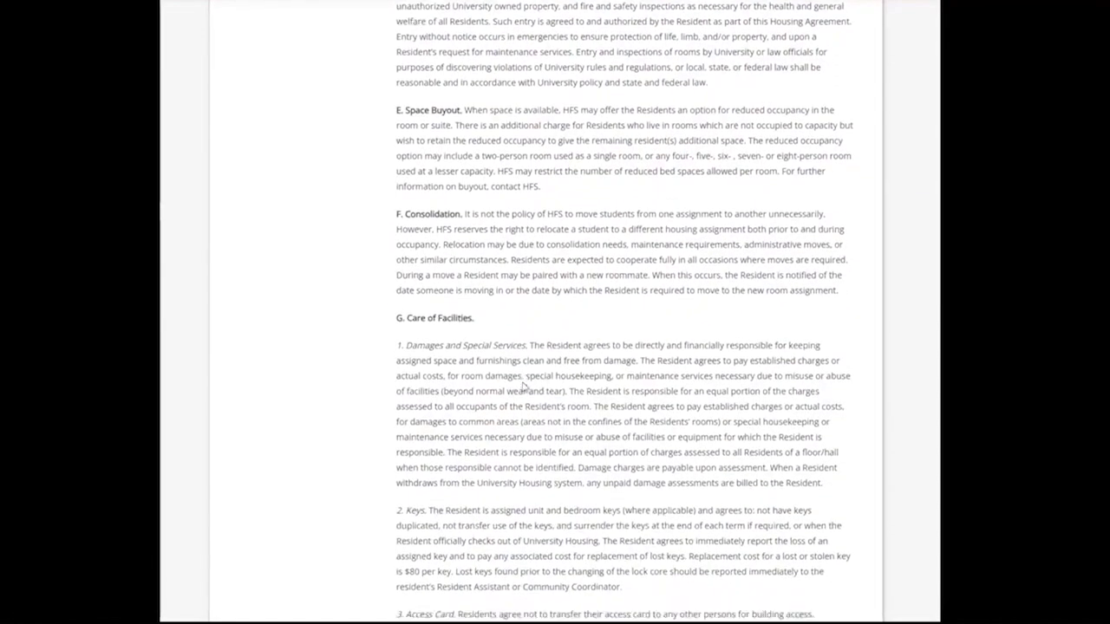
scroll(523, 387, "down", 7)
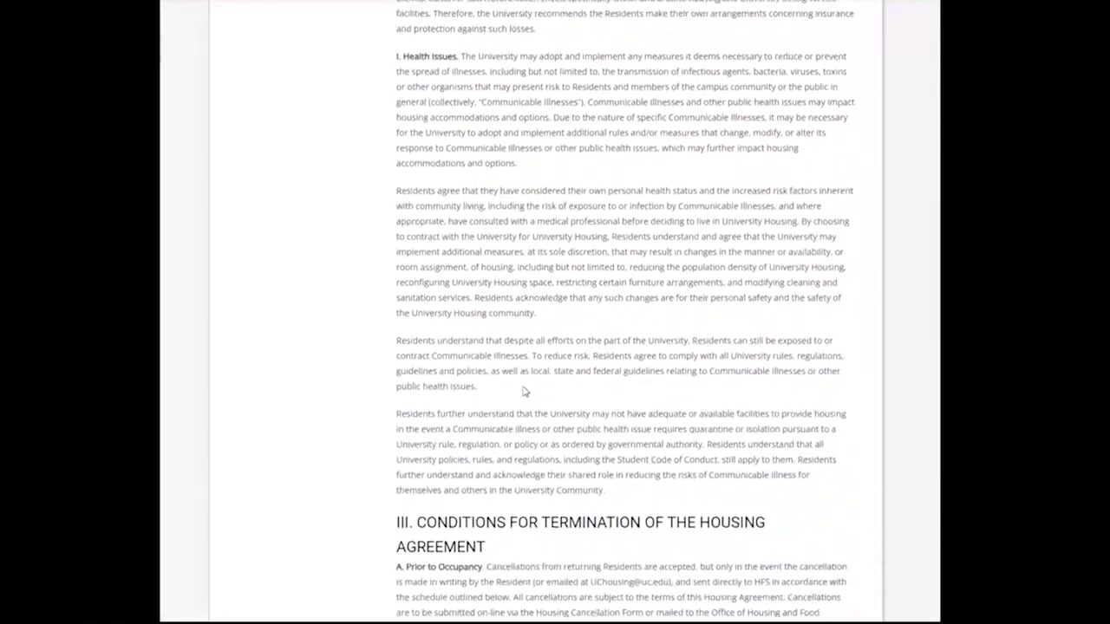
scroll(523, 392, "down", 12)
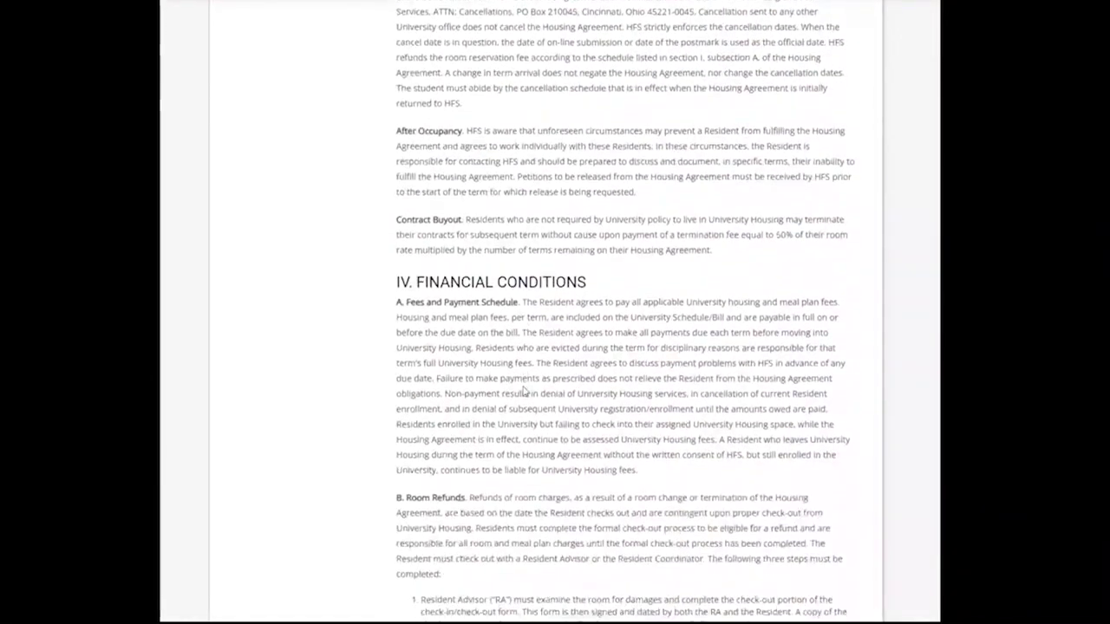
scroll(523, 396, "down", 15)
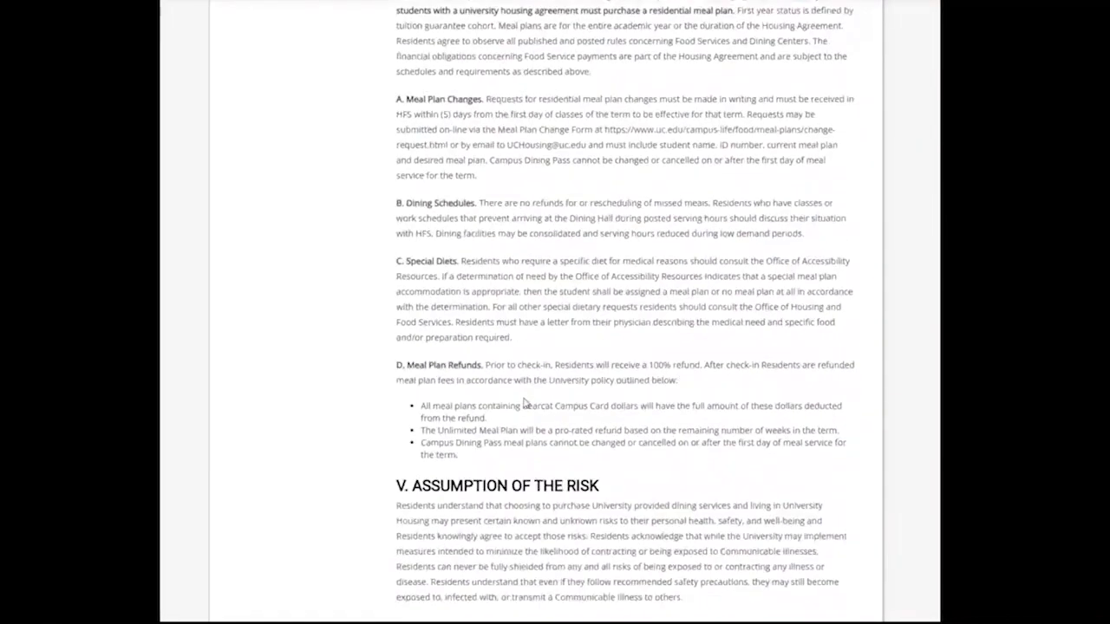
scroll(523, 405, "down", 6)
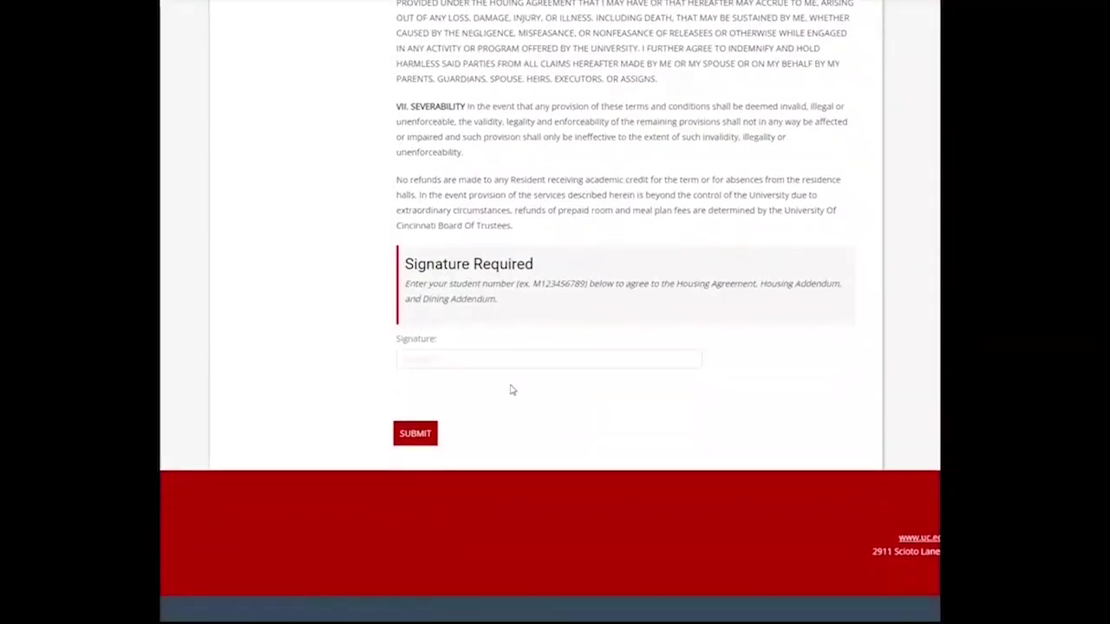
Step: Sign the Housing Agreement with your UC student ID and submit it
left_click(506, 358)
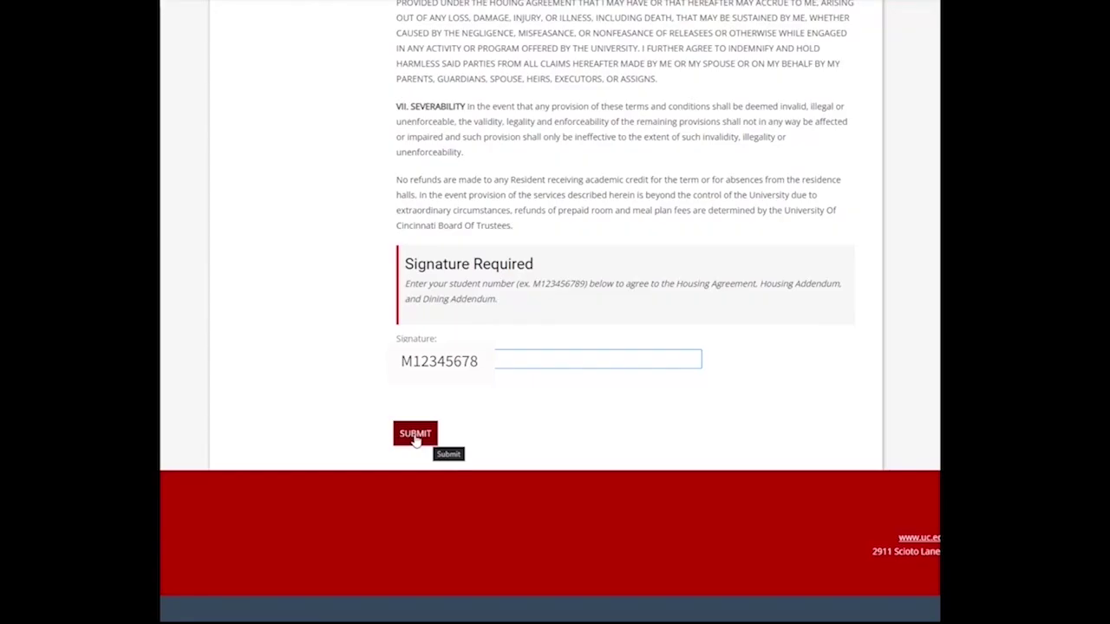
left_click(415, 439)
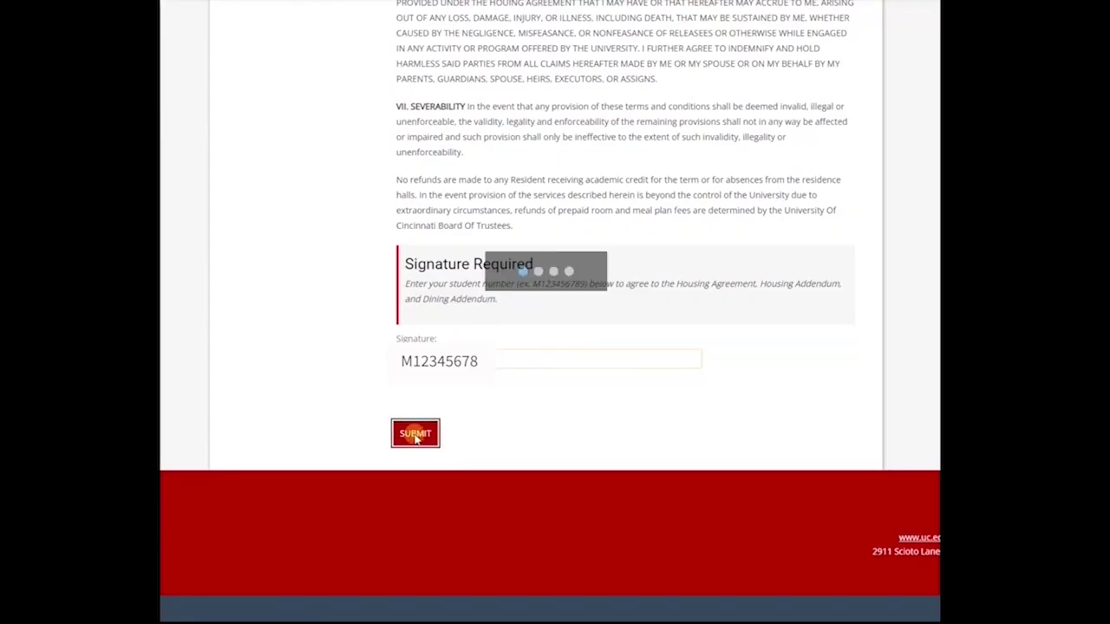